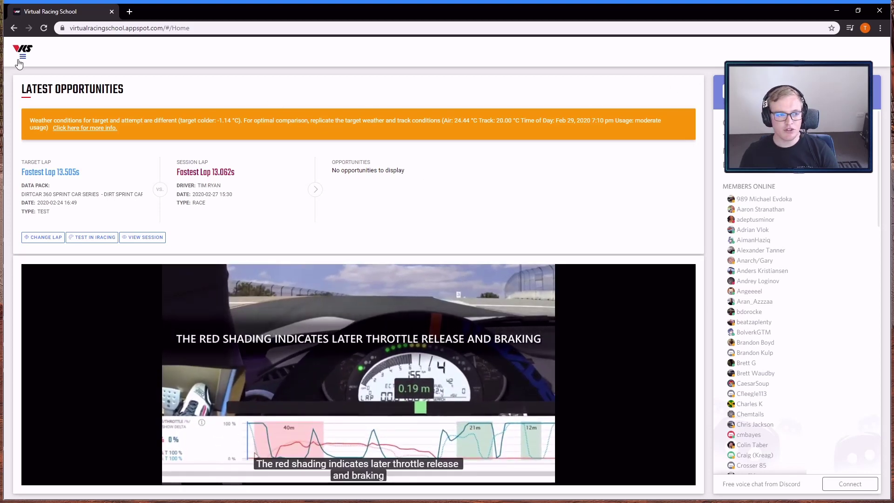
- Open the Data Packs page from the Virtual Racing School home page
click(22, 56)
click(240, 83)
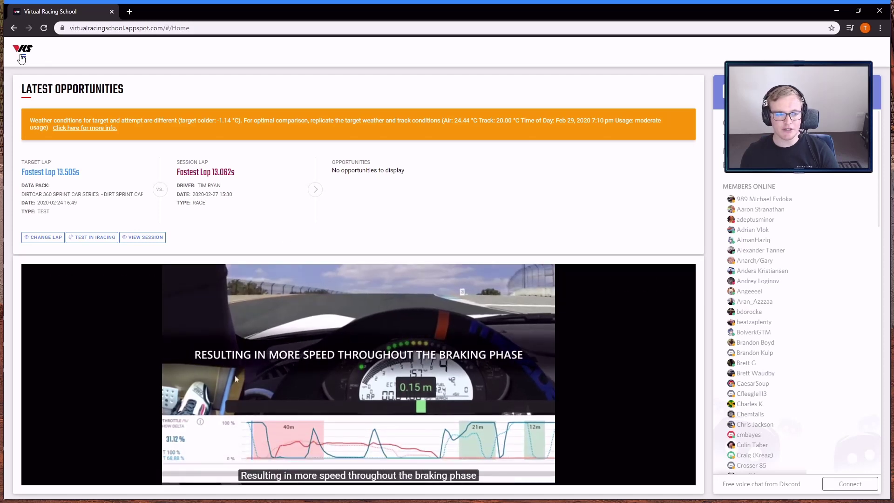
click(22, 55)
click(59, 170)
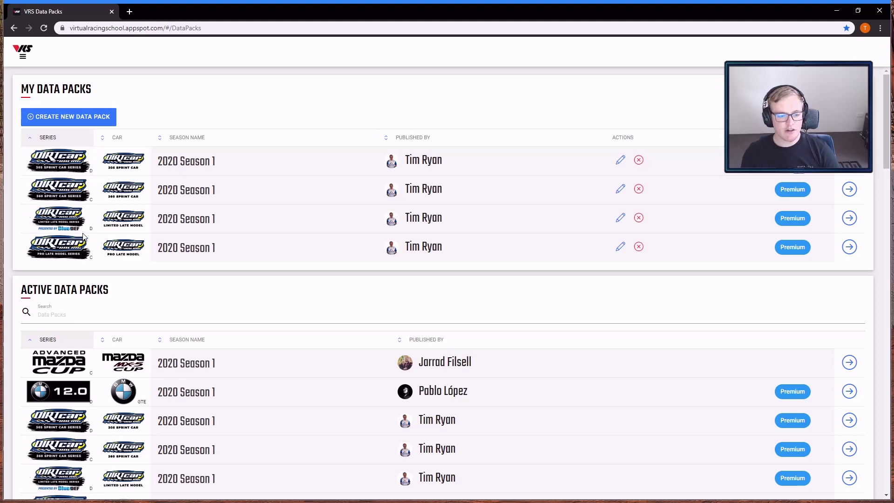
- Browse the personal and active data packs and open the DIRTcar Pro Late Model Series pack for 2020 Season 1
scroll(86, 236, down, 3)
scroll(169, 248, up, 3)
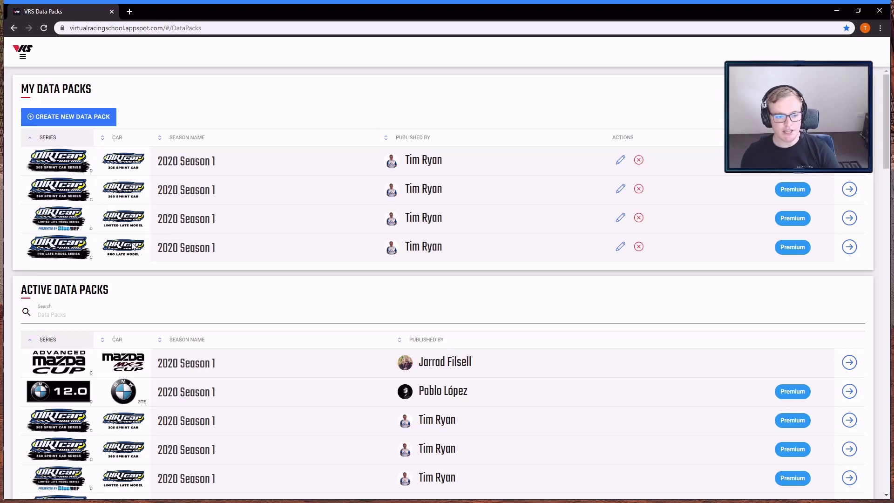
scroll(135, 247, down, 5)
scroll(132, 247, down, 1)
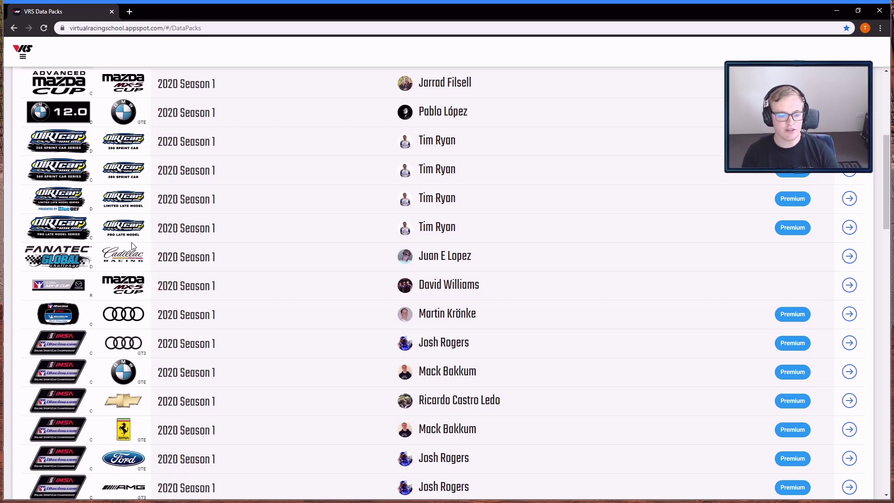
scroll(379, 254, up, 6)
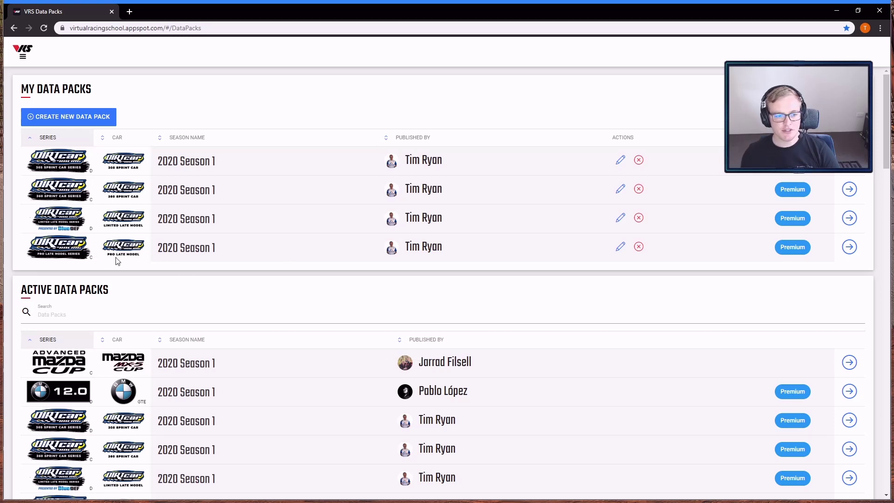
click(849, 248)
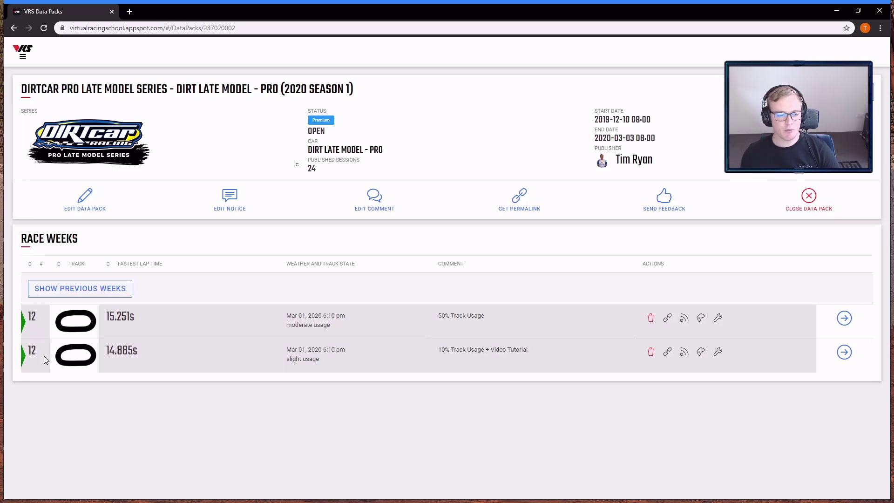
- Show the previous race weeks of the data pack and look through the sessions from week 1 to week 12
click(64, 298)
scroll(218, 221, down, 3)
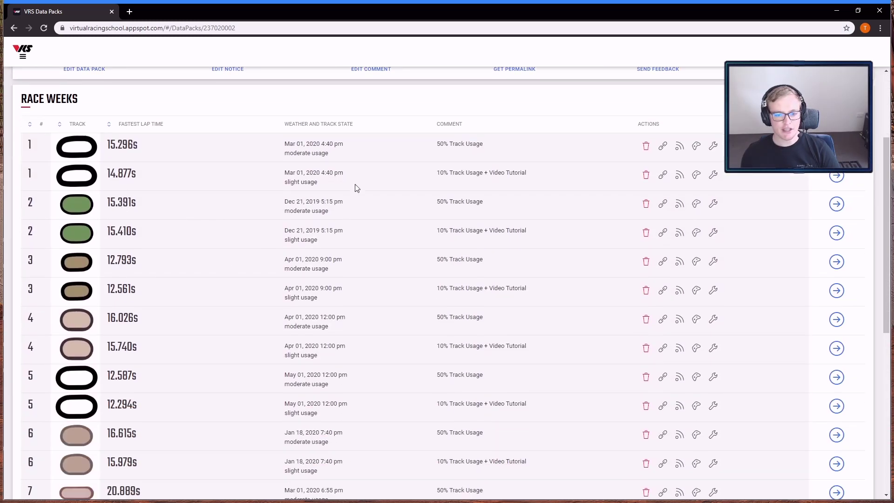
scroll(489, 186, down, 1)
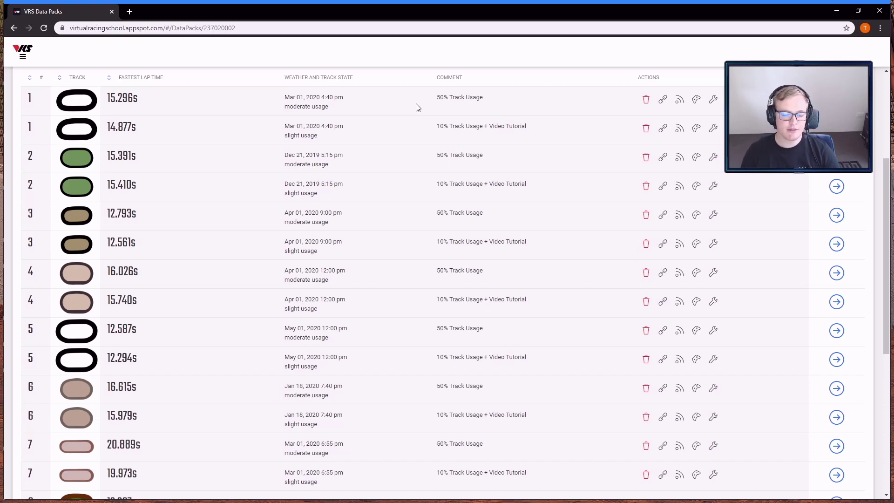
scroll(418, 107, down, 6)
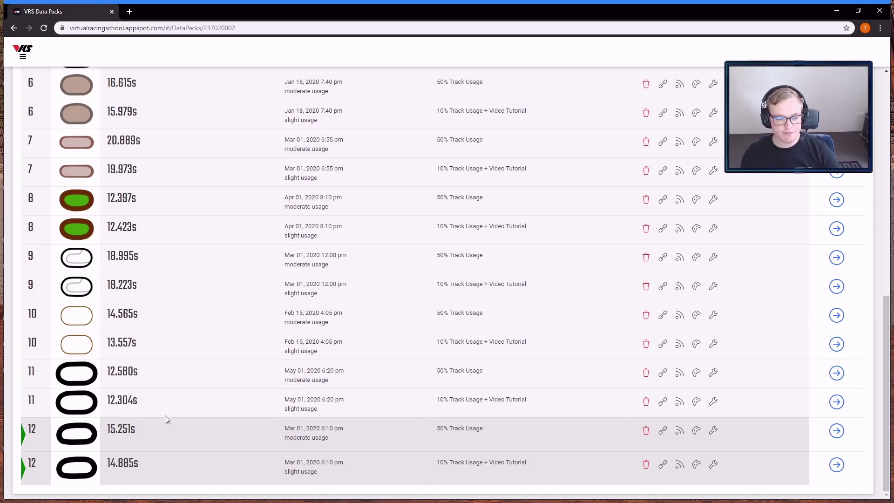
- Review the Test in iRacing settings and weather conditions for the week 11 session with 10% track usage, without launching the test
click(697, 401)
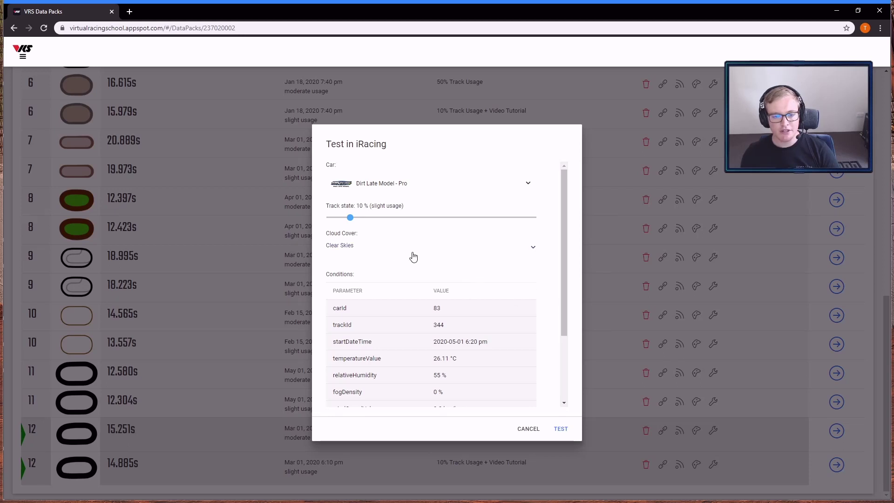
mouse_move(350, 218)
mouse_down()
mouse_move(456, 217)
mouse_move(350, 216)
mouse_up()
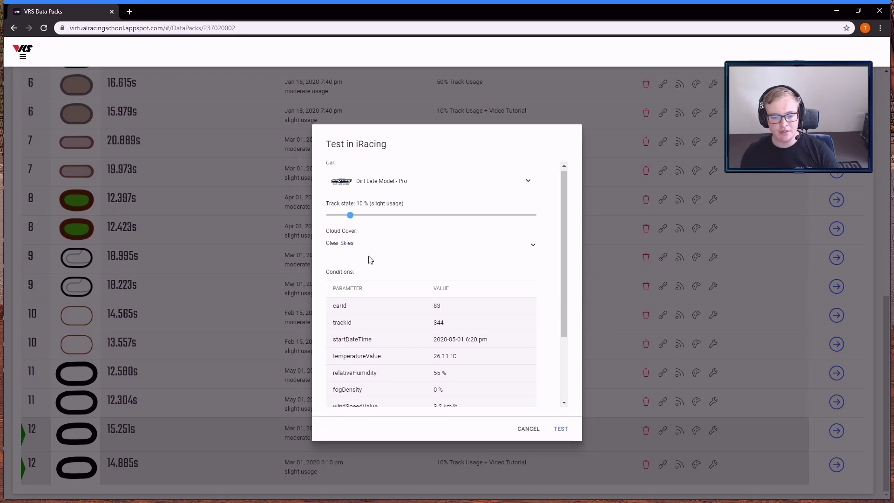
scroll(419, 270, down, 2)
scroll(433, 268, up, 2)
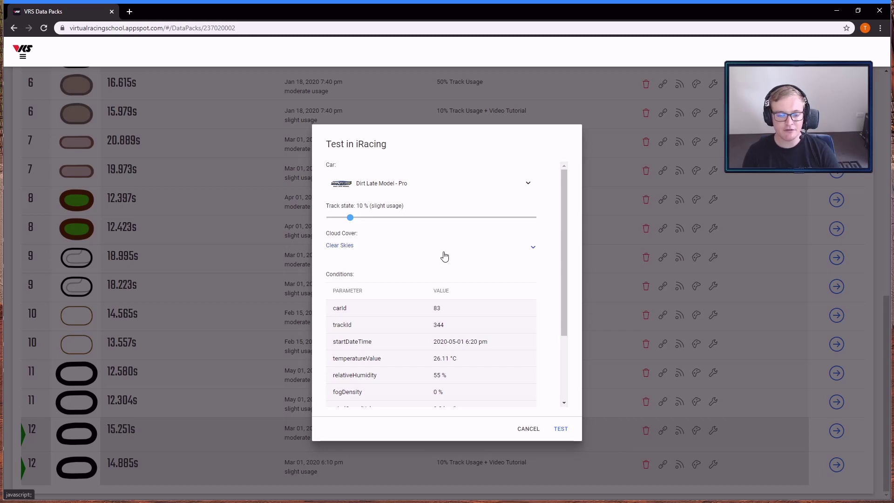
scroll(410, 243, down, 2)
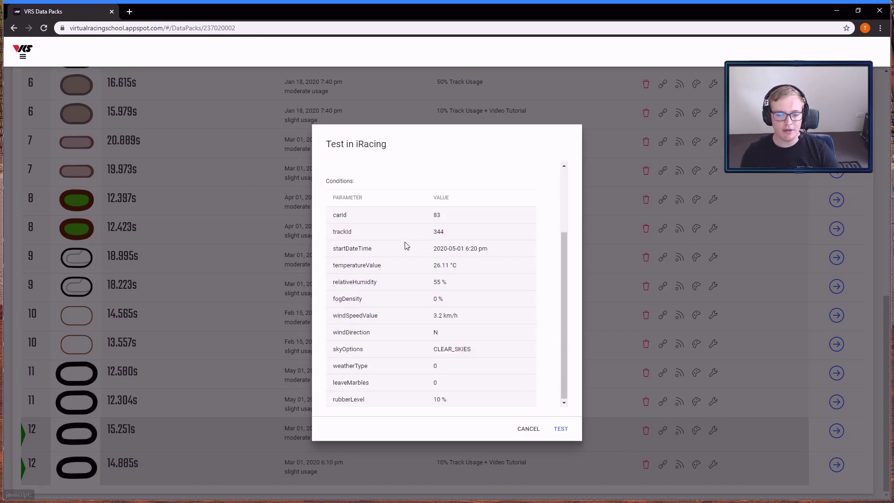
scroll(419, 264, up, 1)
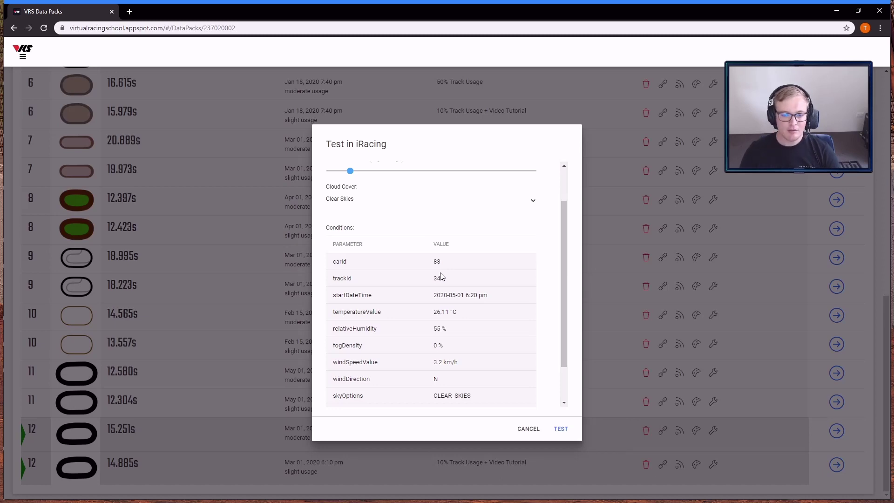
scroll(409, 275, up, 3)
click(528, 428)
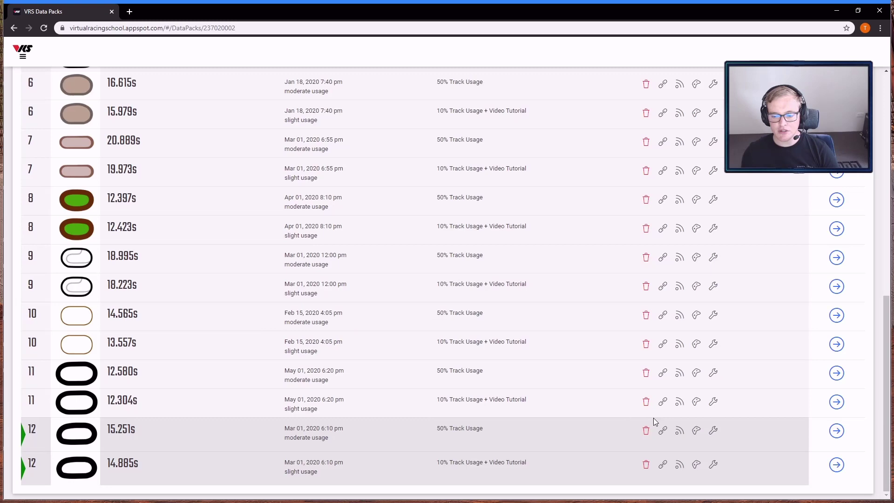
click(697, 402)
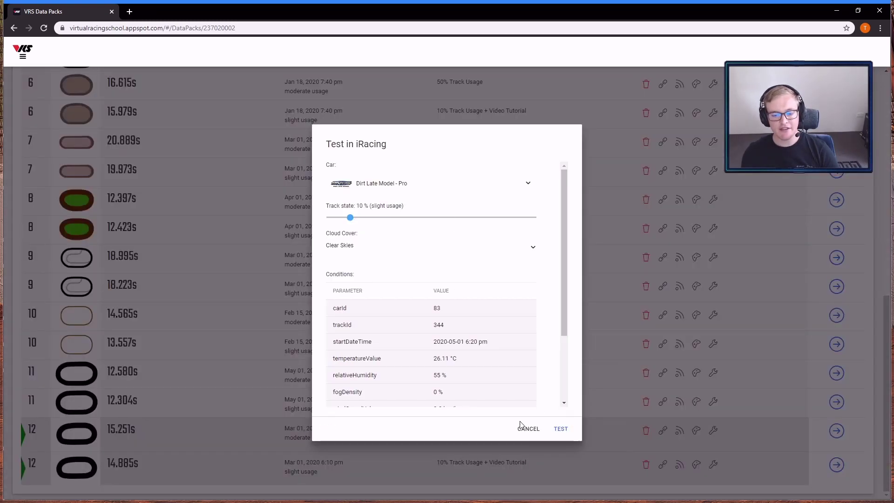
scroll(447, 321, down, 2)
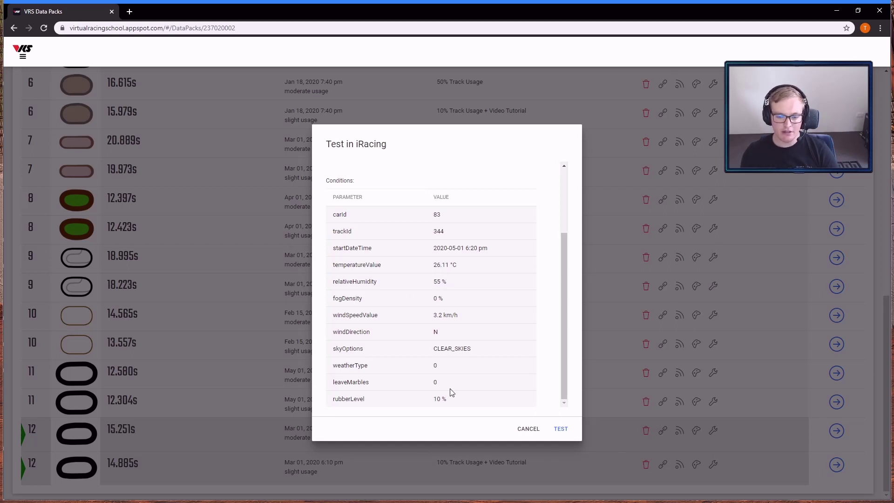
click(529, 429)
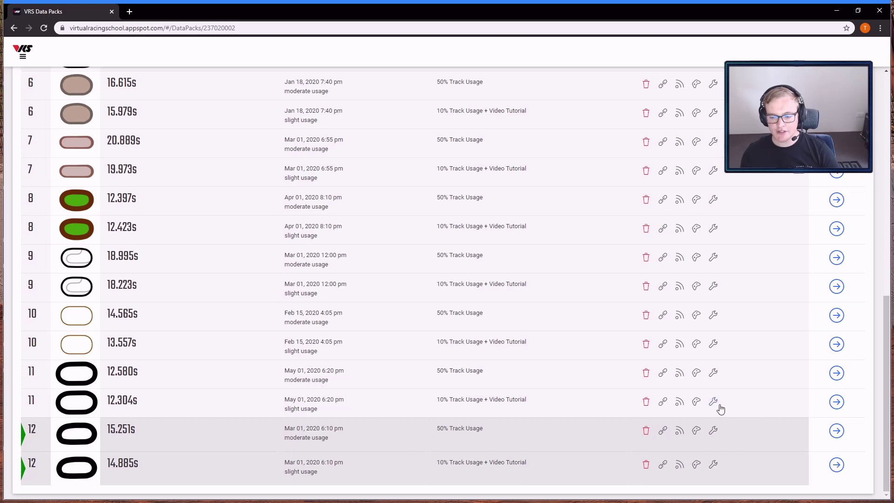
- Open the week 11 session with 10% track usage, and look up the iRacing lapfiles folder under Documents in File Explorer
click(838, 402)
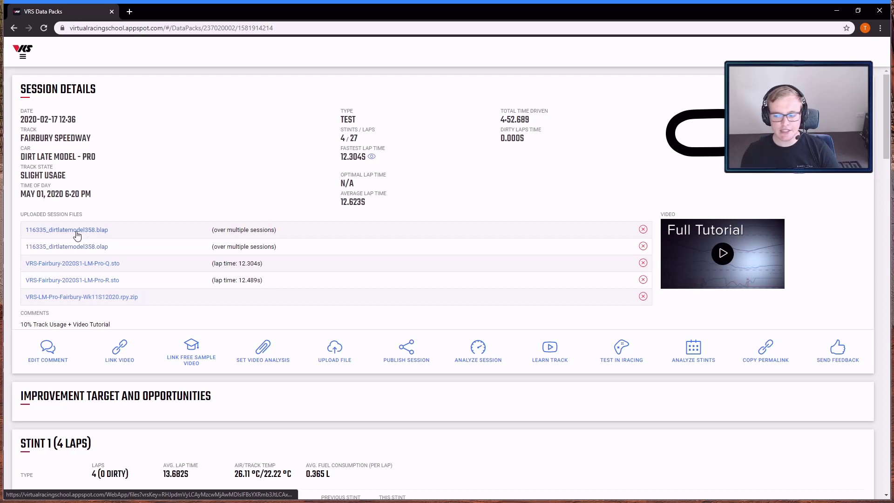
key(alt+Tab)
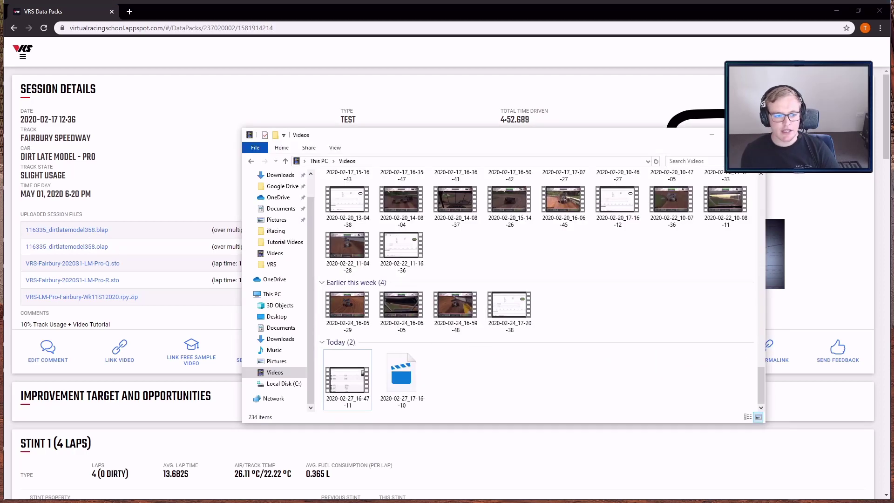
click(281, 208)
double_click(353, 229)
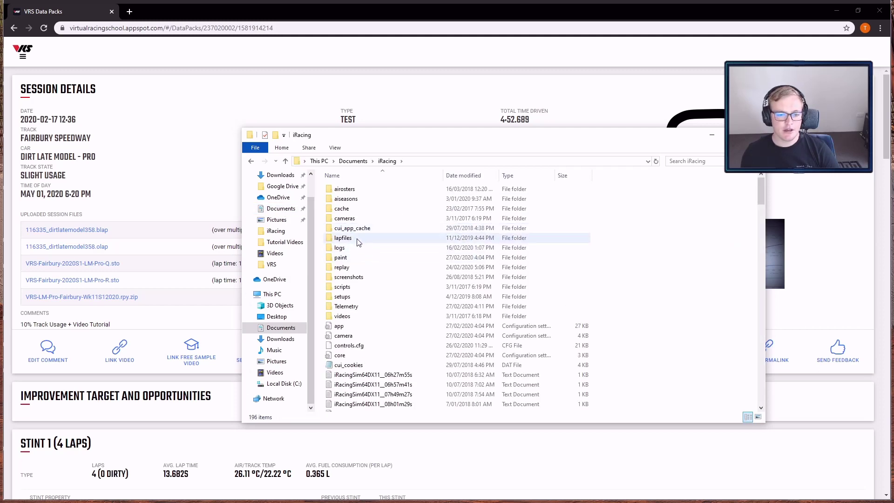
double_click(357, 238)
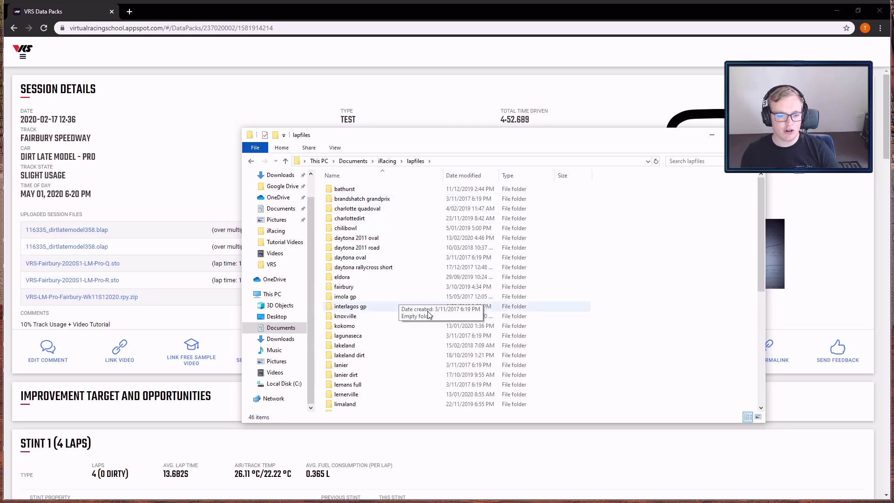
click(711, 135)
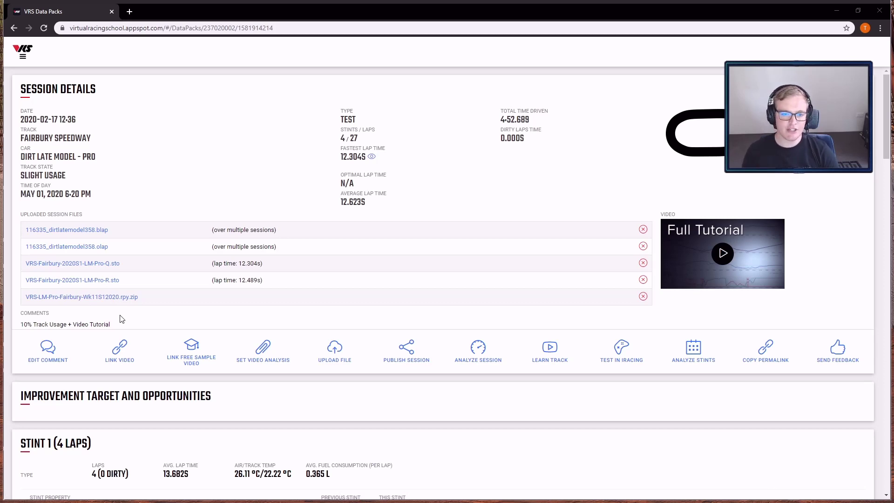
- Locate the session's fastest lap in stint 2 and open that lap in the driving analyzer
click(371, 159)
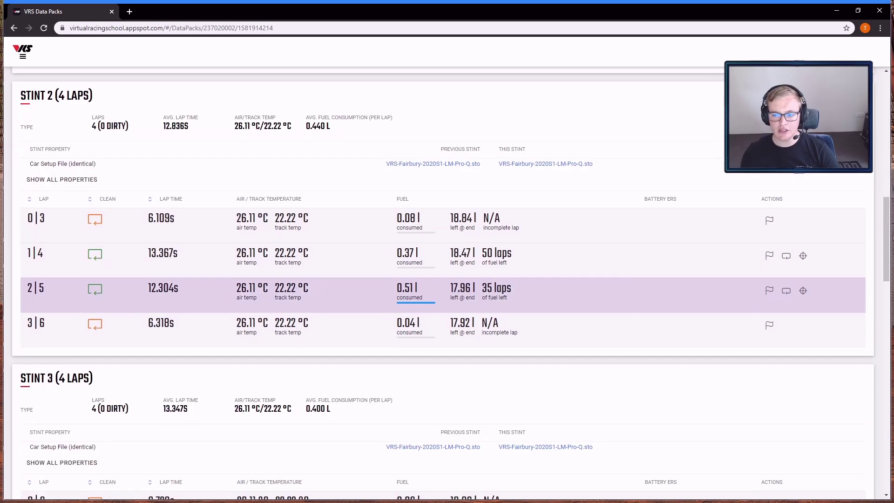
drag(887, 239, 889, 125)
click(372, 126)
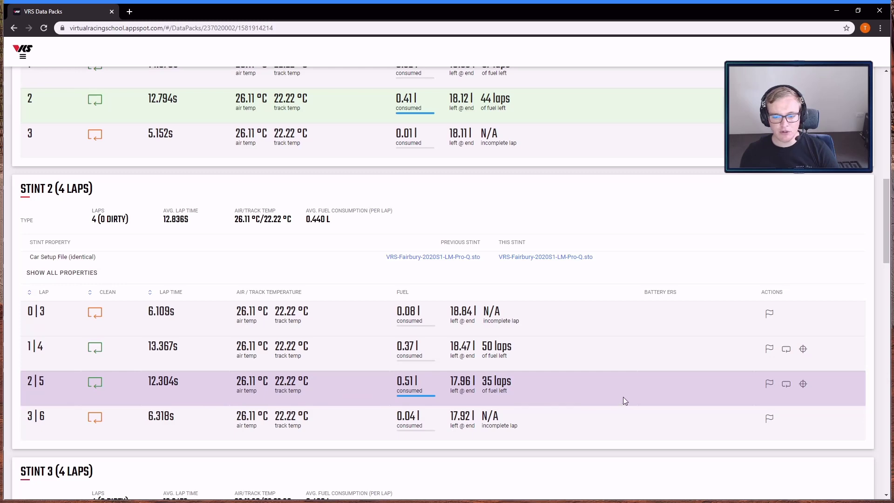
click(786, 385)
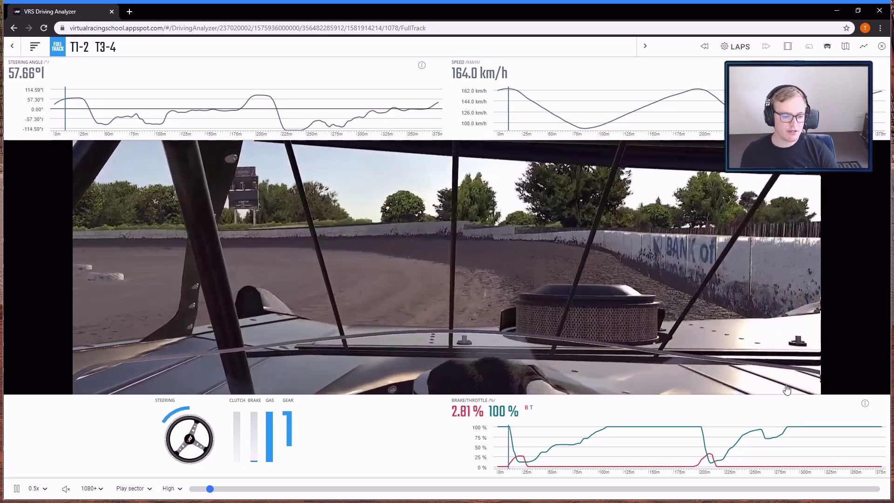
- Switch the paused lap replay to the external chase camera and rewind it to the start of the lap
click(15, 489)
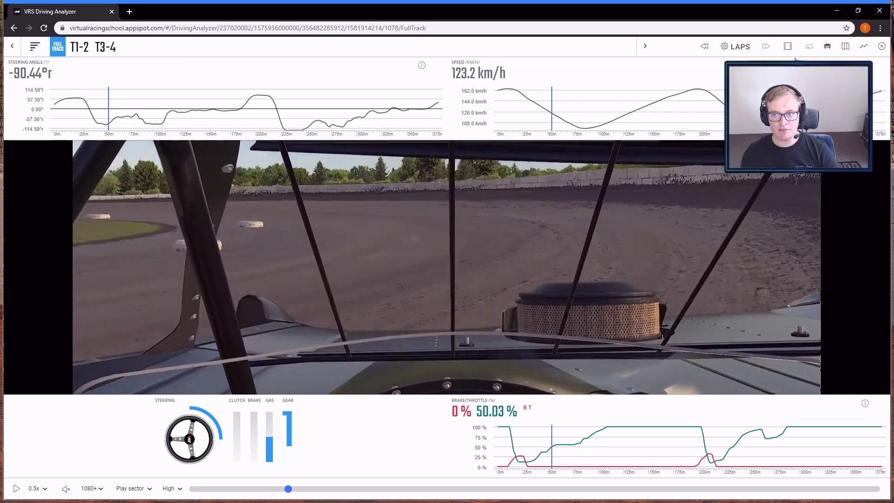
click(828, 47)
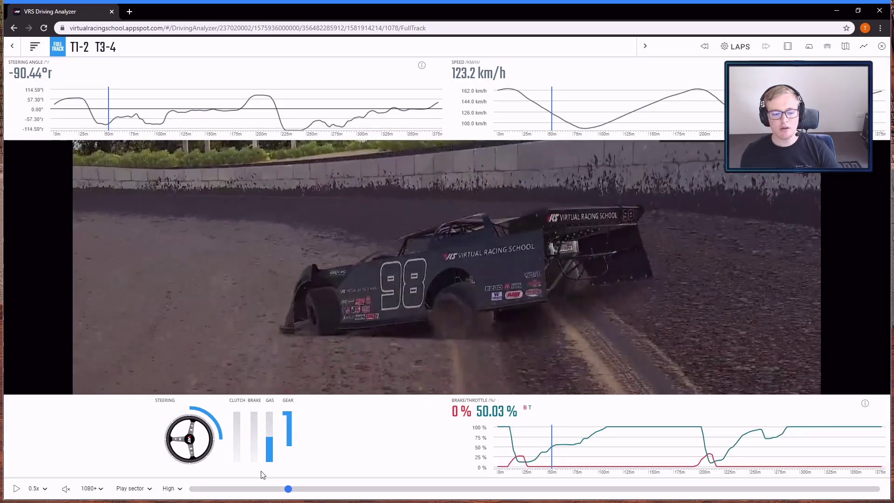
drag(288, 489, 189, 489)
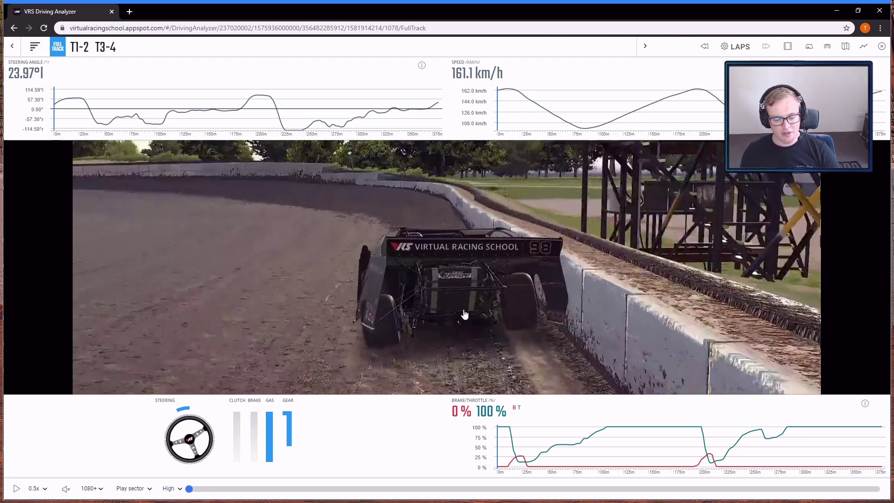
- Play the lap in short stretches through the first corner entry, pausing to examine the car's angle, steering, brake and throttle traces
click(16, 488)
click(16, 489)
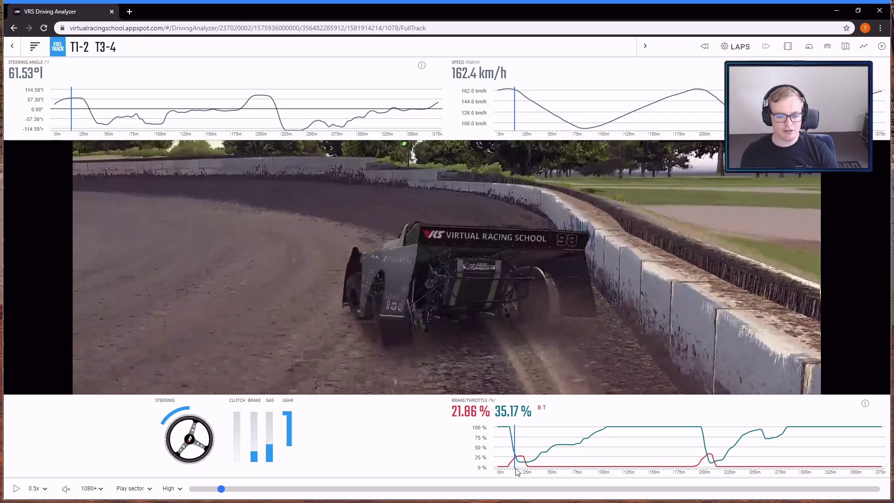
click(16, 488)
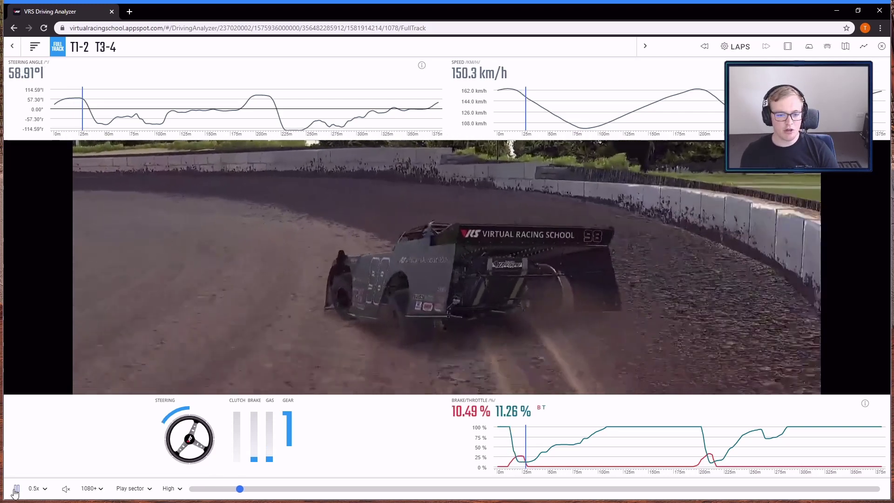
click(465, 302)
click(16, 488)
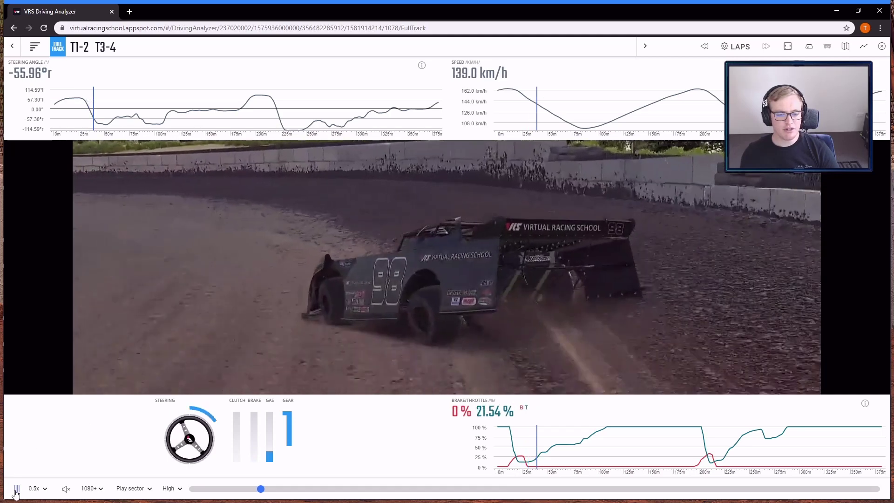
click(177, 389)
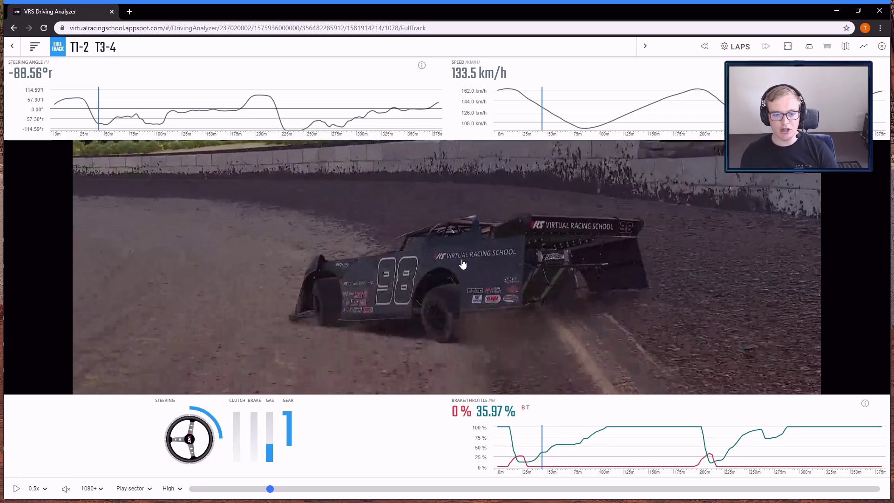
- Add a second lap to the analyzer's lap selection for comparison with the target lap
click(731, 46)
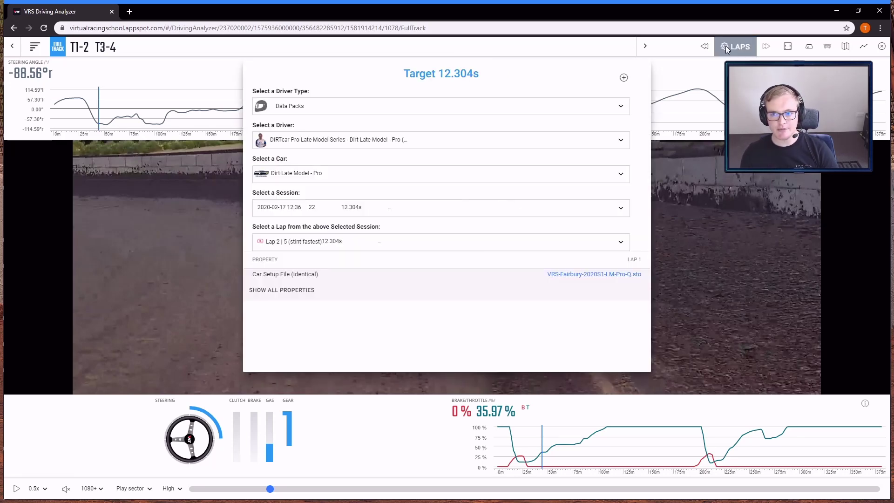
click(623, 78)
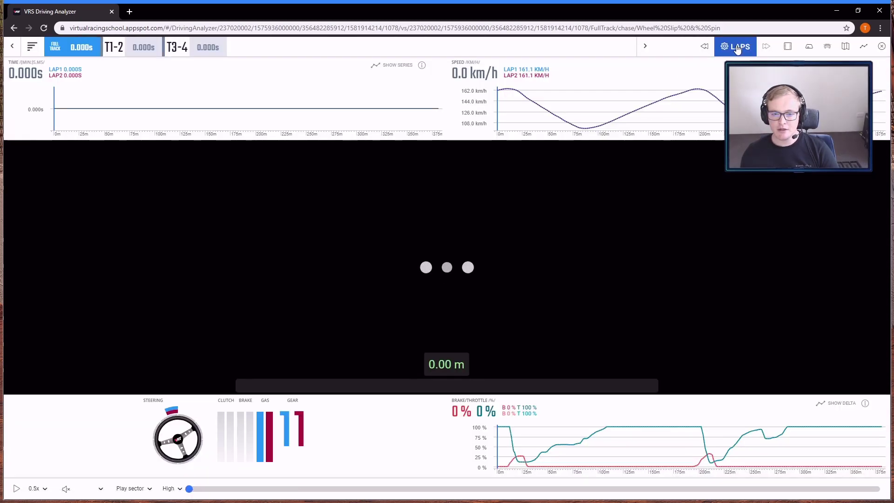
- Set the comparison lap to stint 3's fastest lap, Lap 2 | 8 at 12.396s, and close the lap selection
click(737, 48)
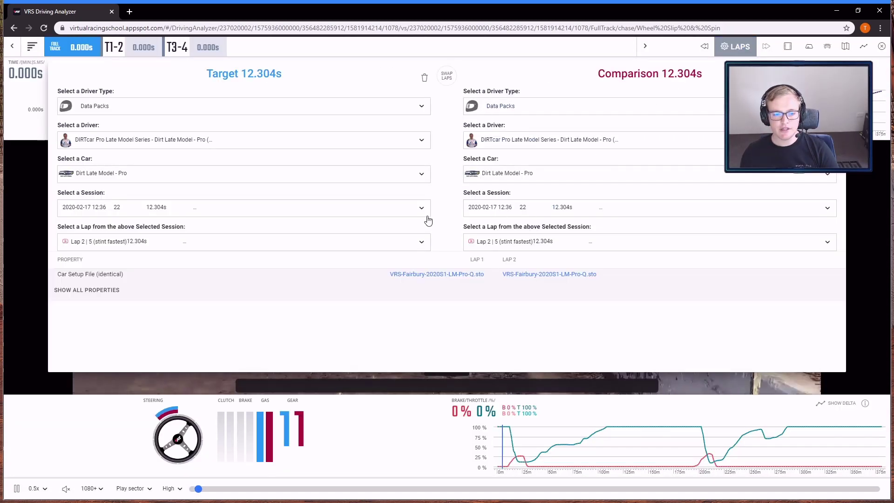
click(17, 488)
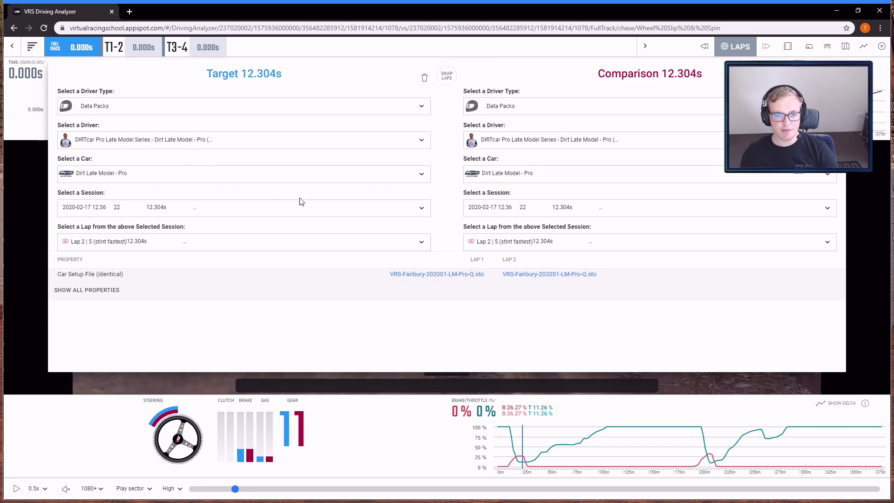
click(506, 108)
click(495, 90)
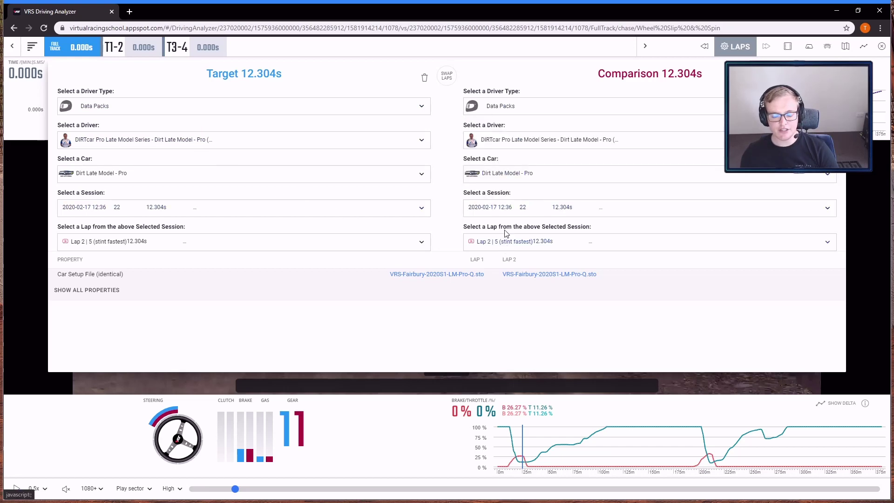
click(515, 241)
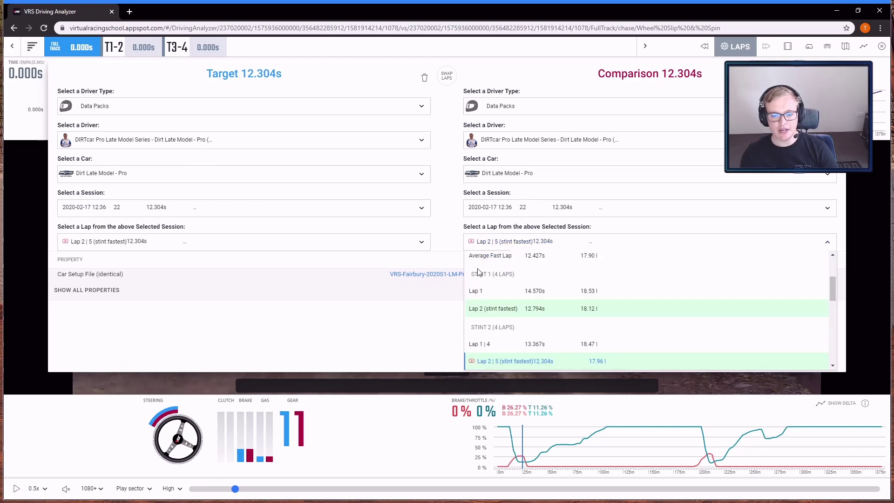
scroll(480, 273, down, 1)
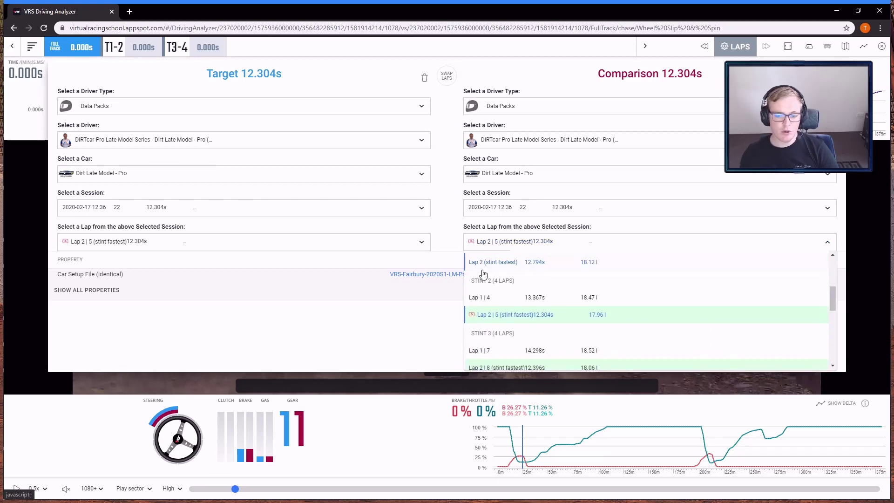
click(516, 365)
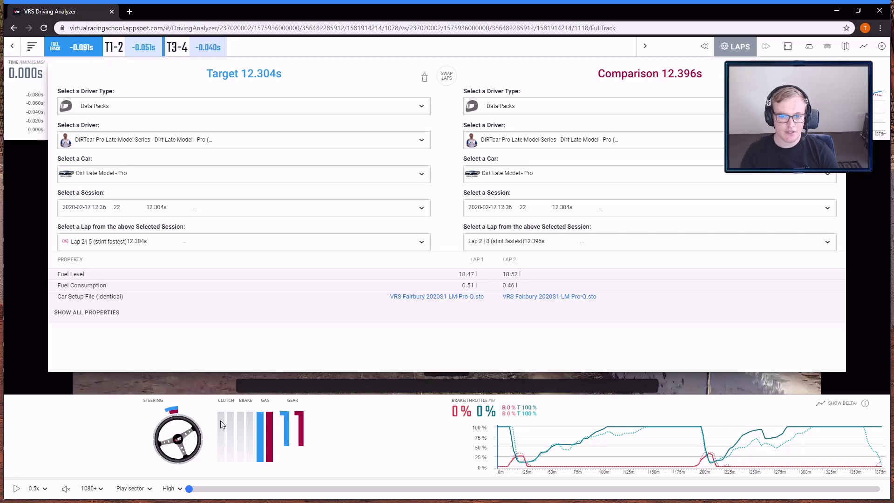
click(105, 417)
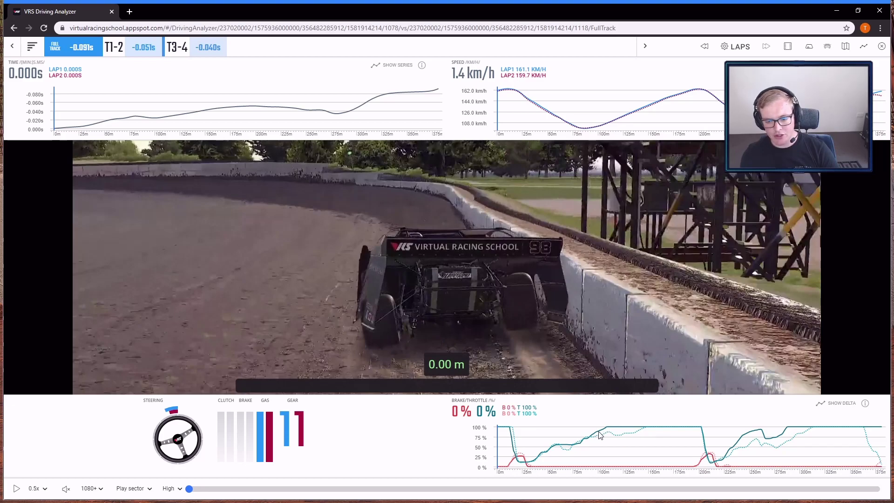
- Play the compared laps through turns 1-2, pause, and inspect the time difference at about 300 m on the time trace
click(17, 489)
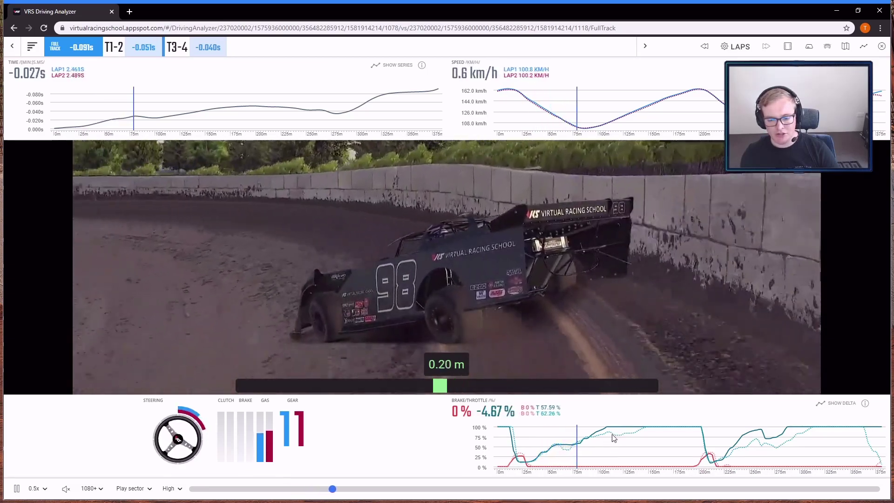
click(16, 489)
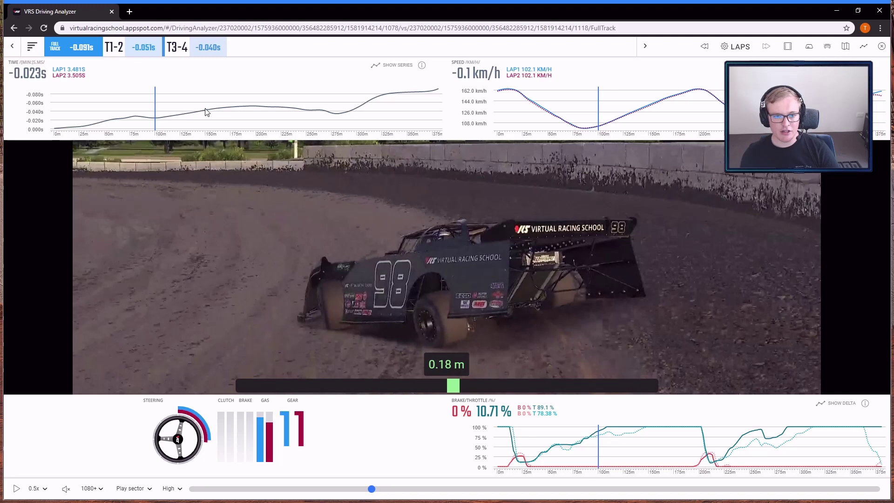
click(359, 110)
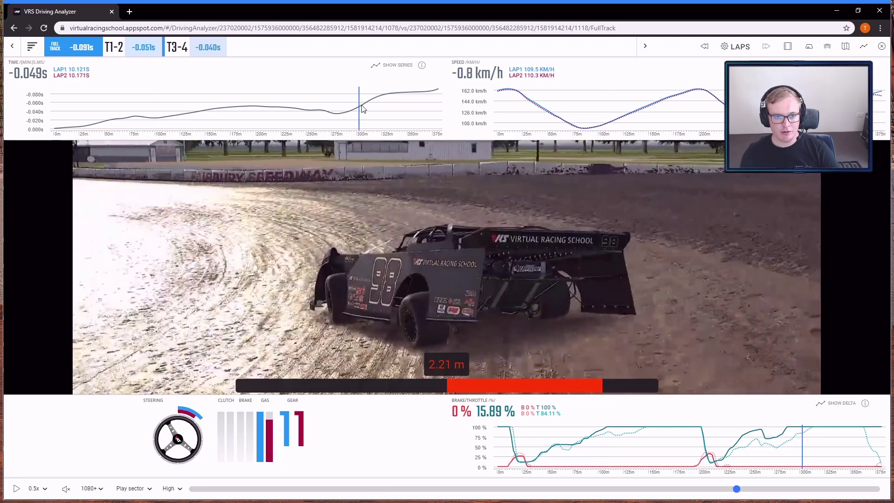
click(367, 107)
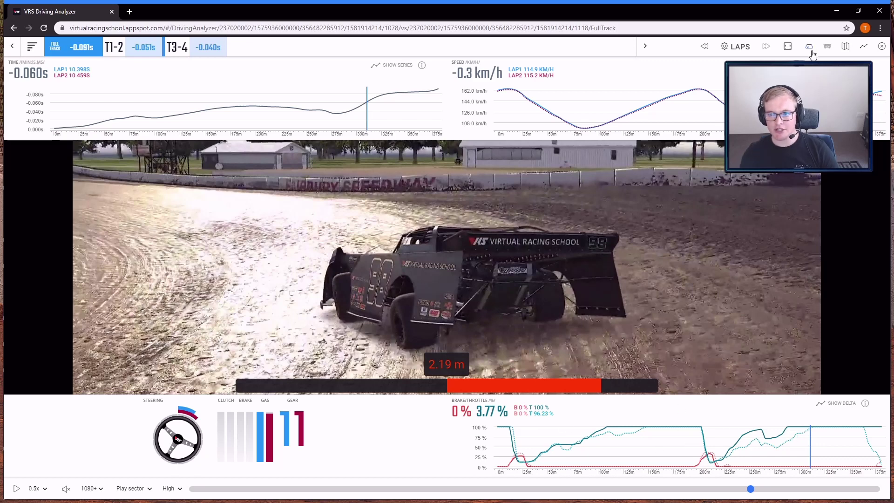
- Examine both laps on the track map with the full set of telemetry traces, and exit the analyzer
click(846, 48)
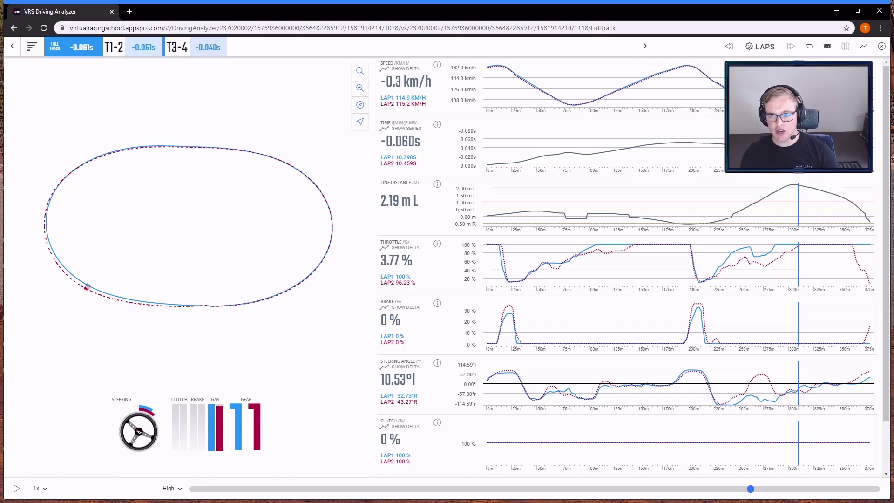
click(878, 48)
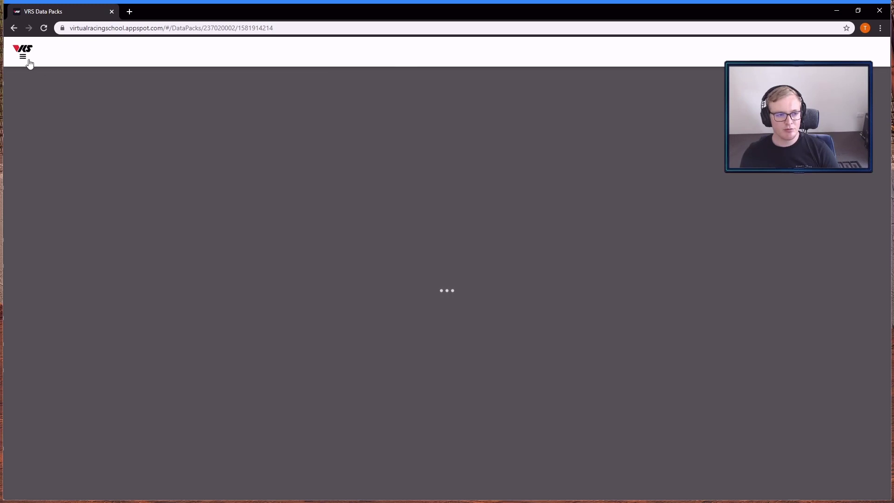
- Open the Altus Esports team's member list and browse the first member's car/track stats, loading more entries
click(24, 58)
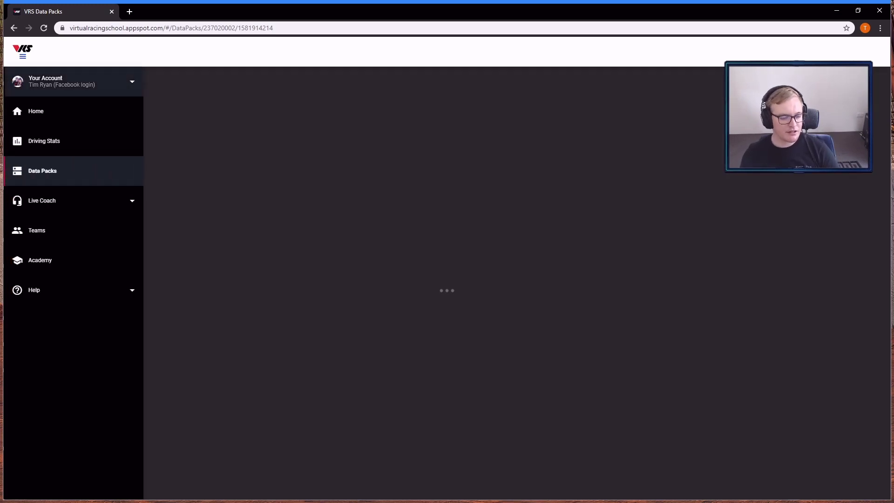
click(43, 240)
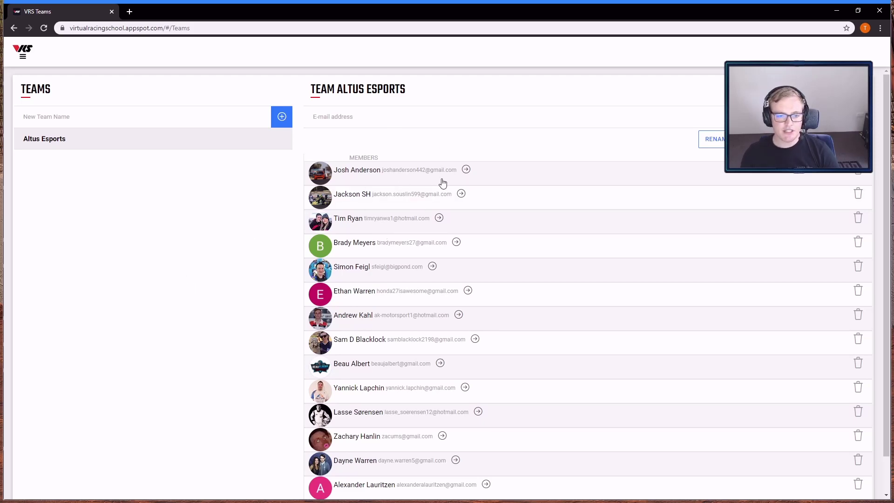
click(466, 170)
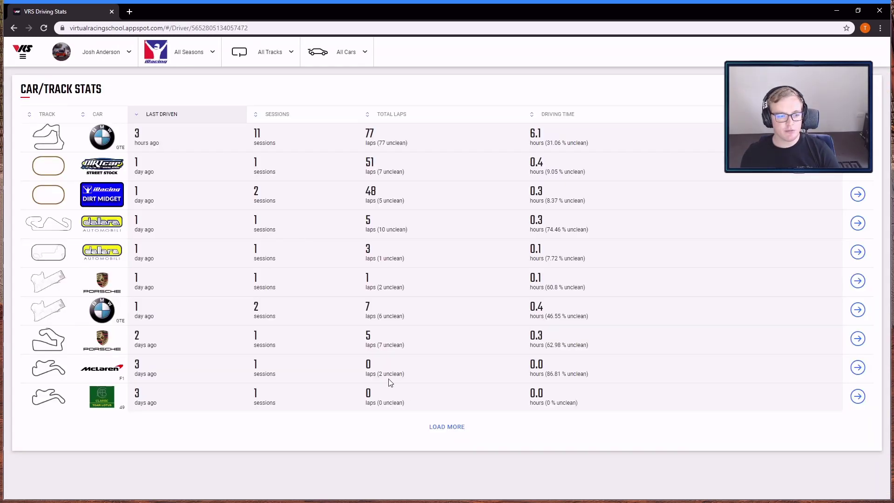
click(434, 428)
scroll(57, 188, down, 3)
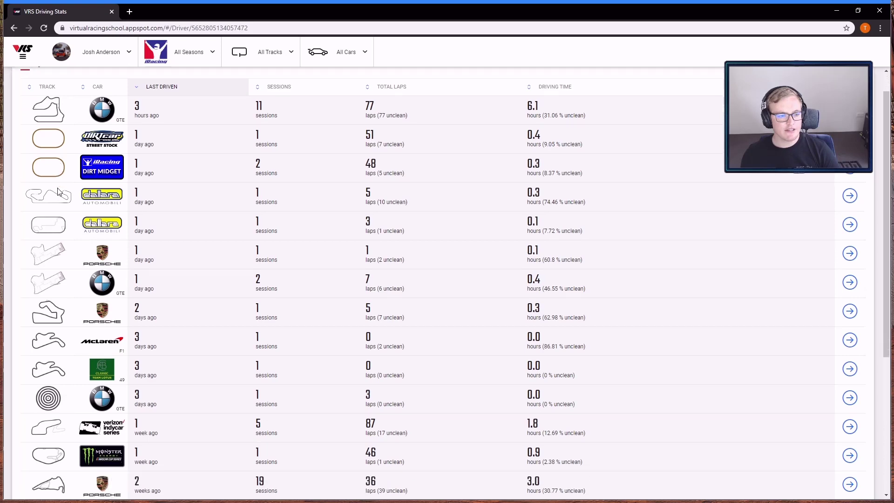
scroll(57, 188, up, 3)
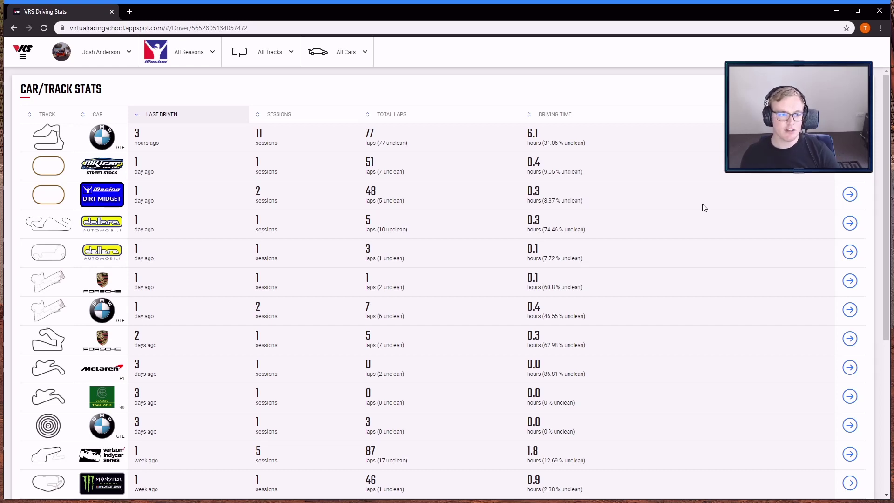
- Open the DIRTcar 360 Sprint Car data pack from the data packs list and review its previous race weeks
click(22, 56)
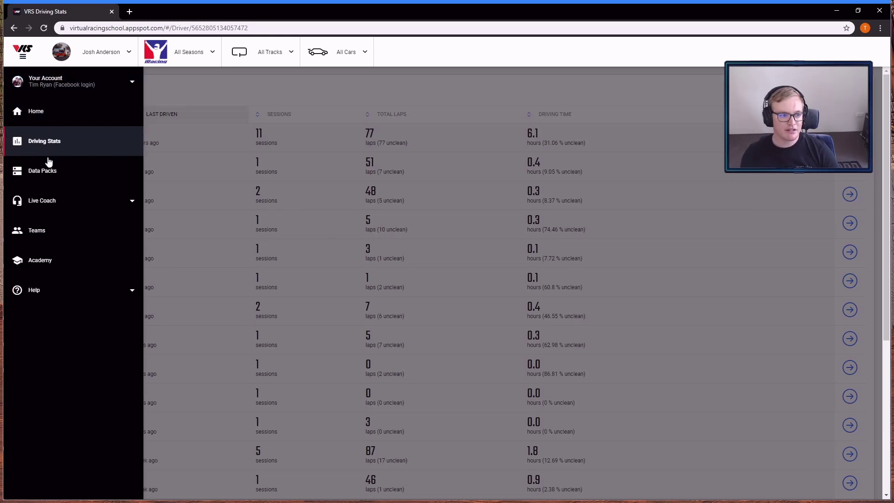
click(51, 171)
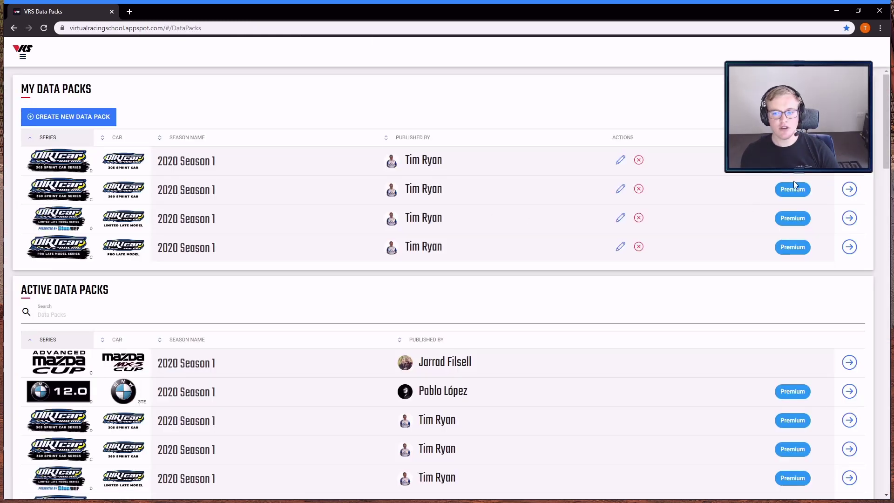
click(850, 189)
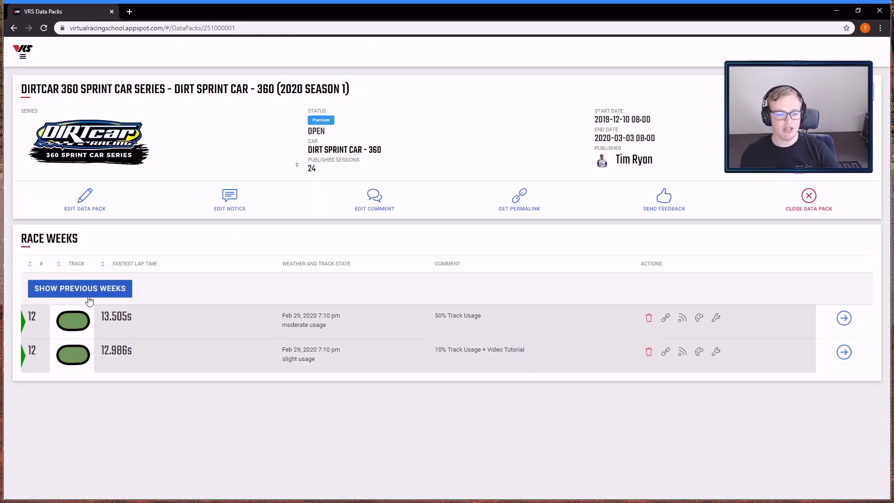
click(89, 296)
scroll(155, 287, down, 3)
scroll(172, 184, up, 3)
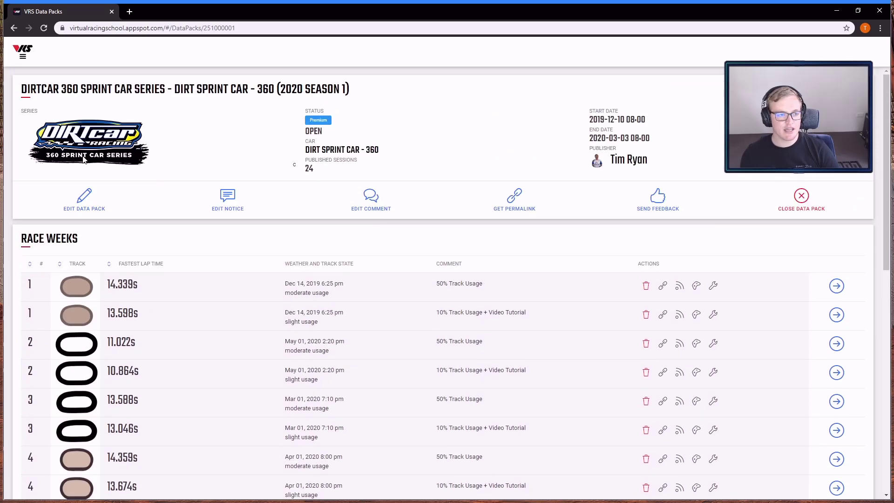
- Find the IMSA Mercedes AMG GT3 pack among the active data packs and review its previous race weeks
key(alt+Left)
scroll(468, 184, down, 4)
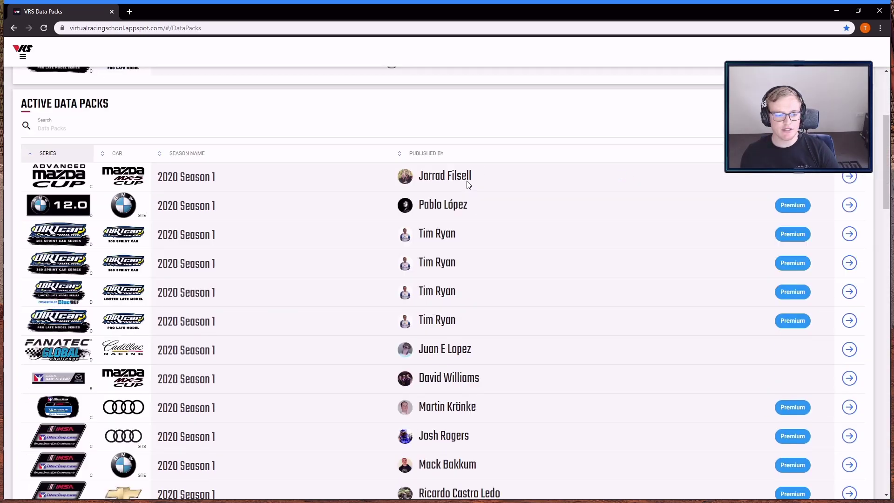
scroll(559, 195, down, 2)
scroll(286, 255, down, 1)
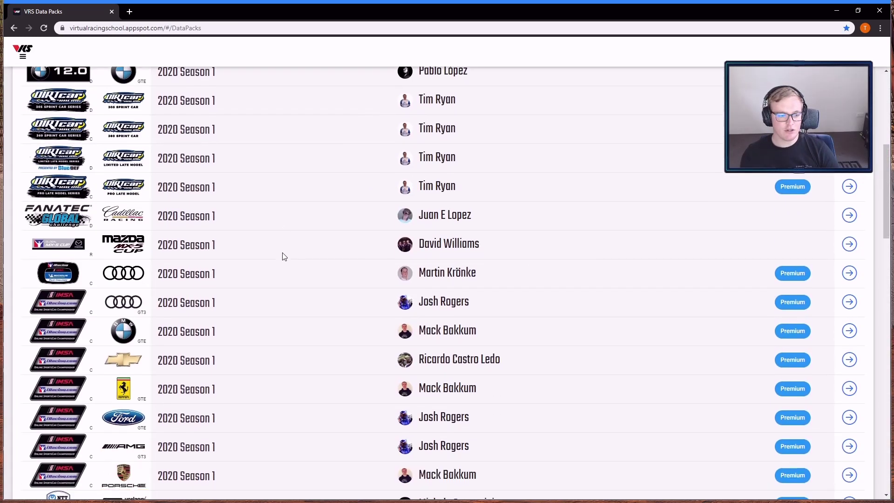
scroll(270, 259, down, 2)
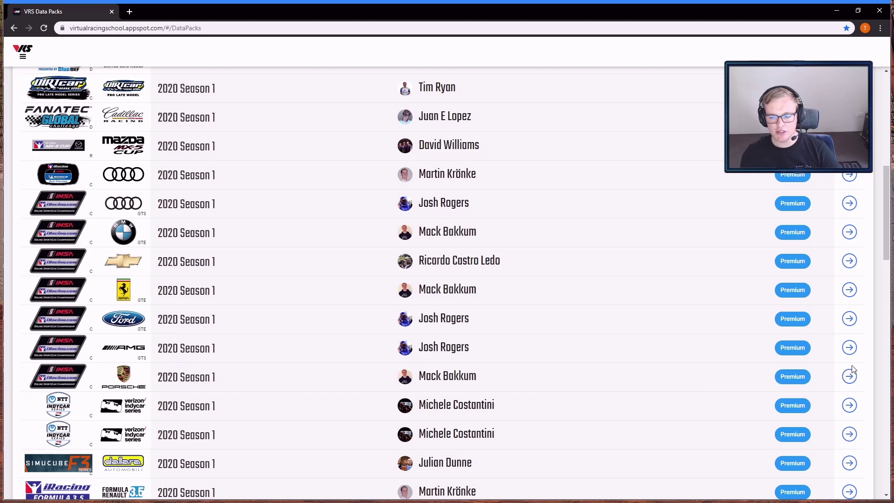
click(849, 349)
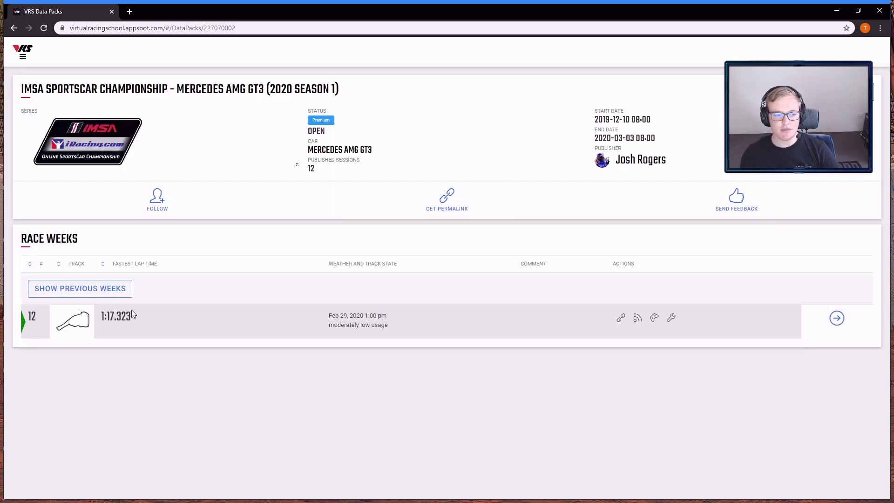
click(130, 292)
scroll(158, 303, down, 2)
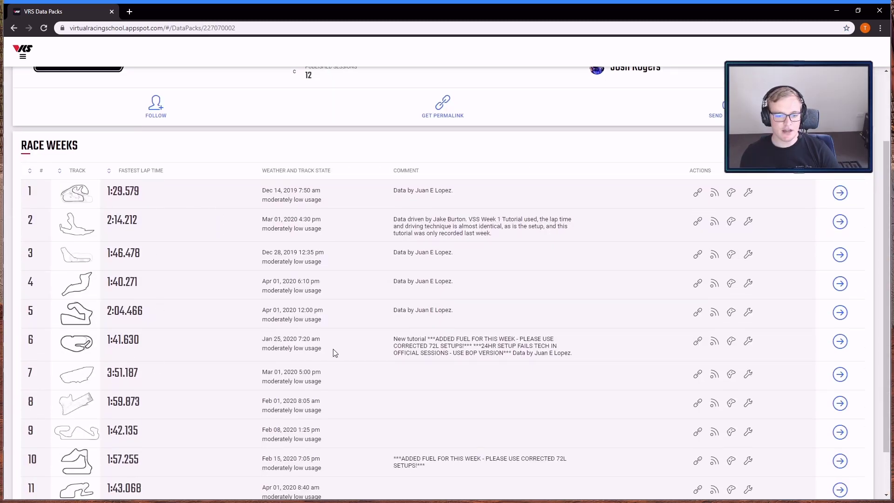
scroll(295, 328, up, 3)
- Return to the data packs list and expand the Live Coach options
key(alt+Left)
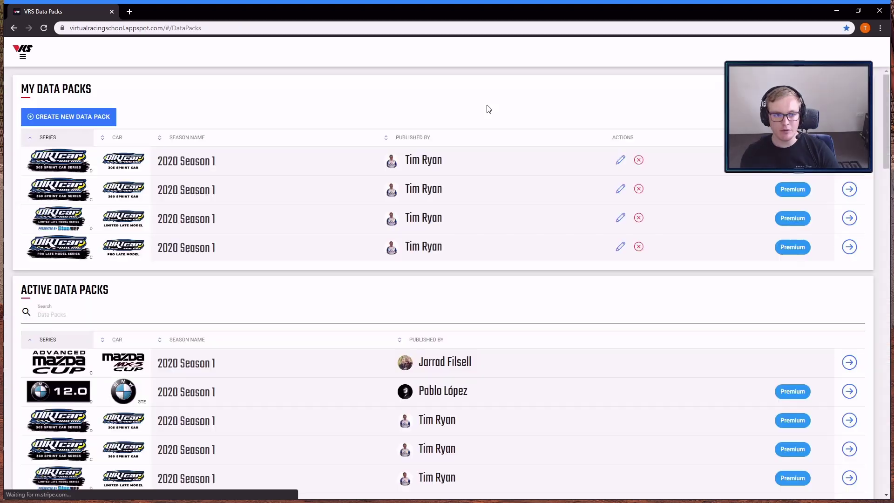
click(24, 57)
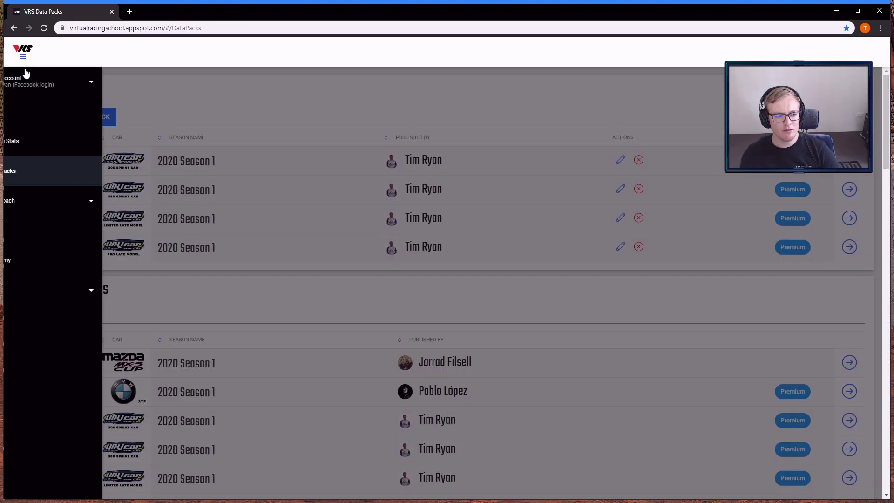
click(54, 203)
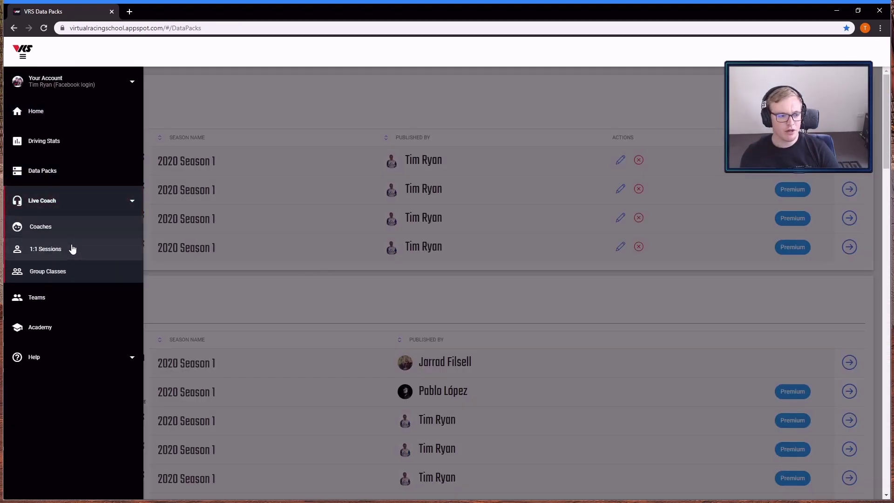